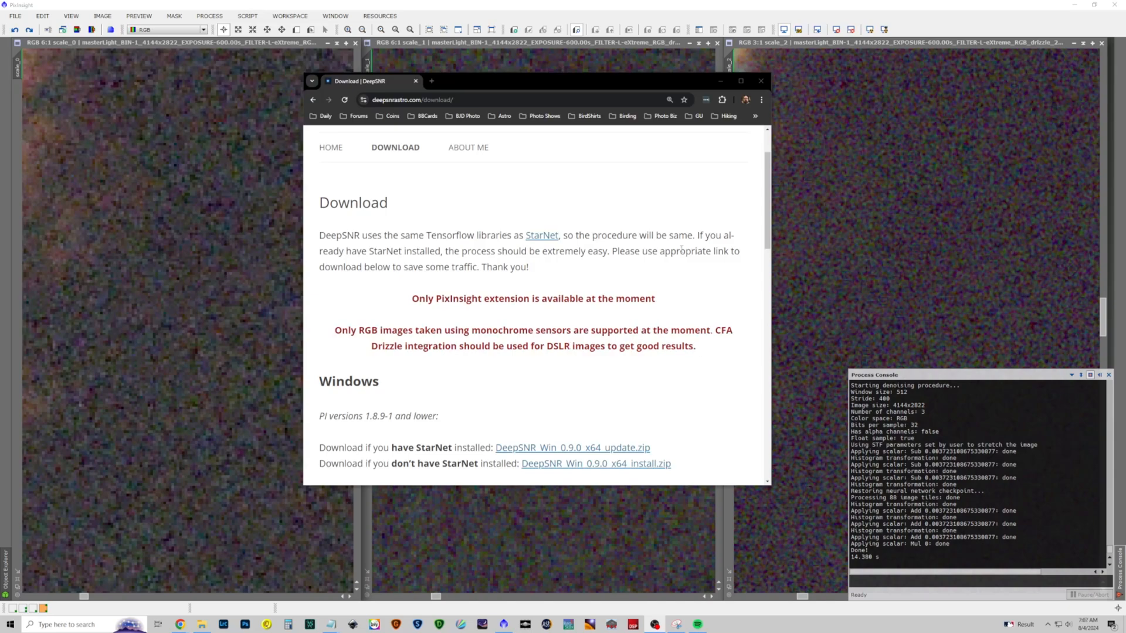
Bring up PixInsight and open the WeightedBatchPreprocessing script's post-calibration settings
left_click(720, 81)
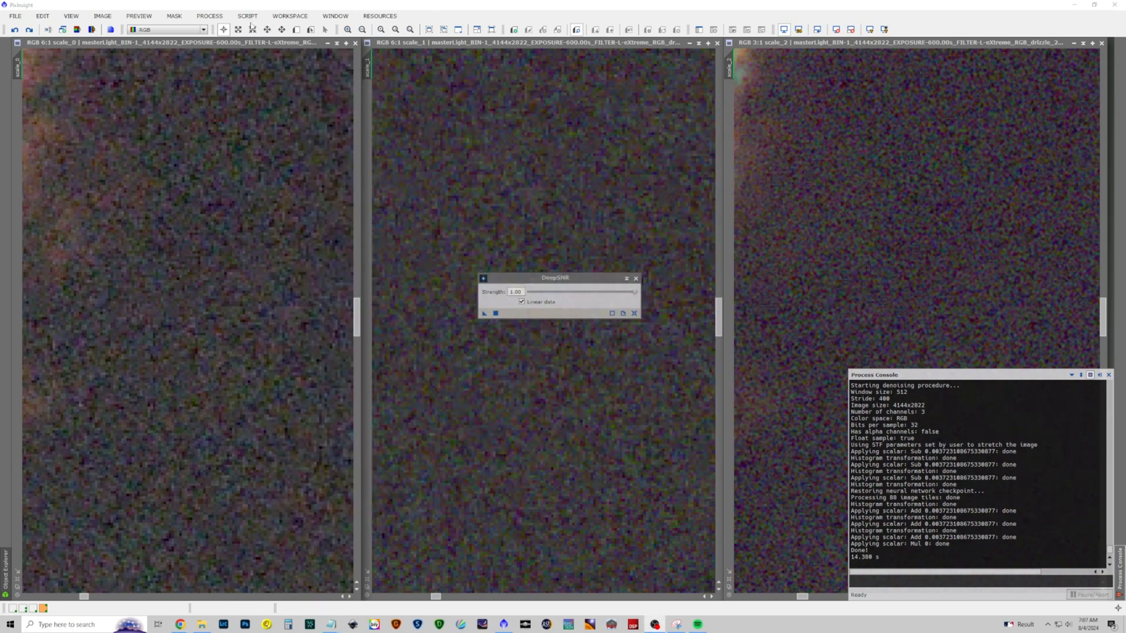
left_click(247, 16)
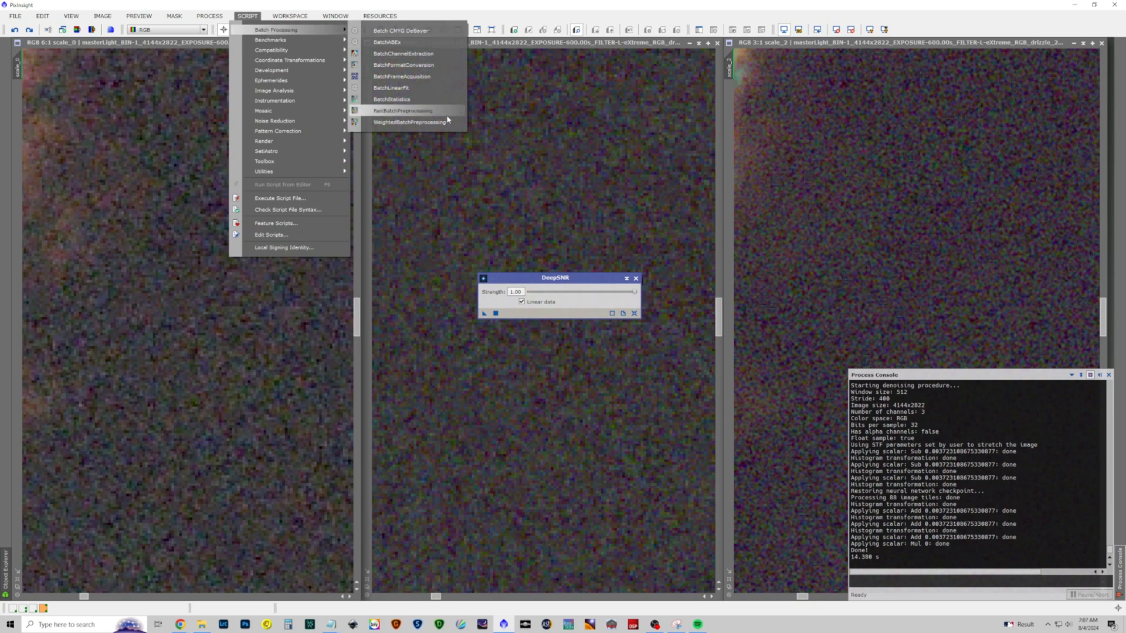
left_click(444, 125)
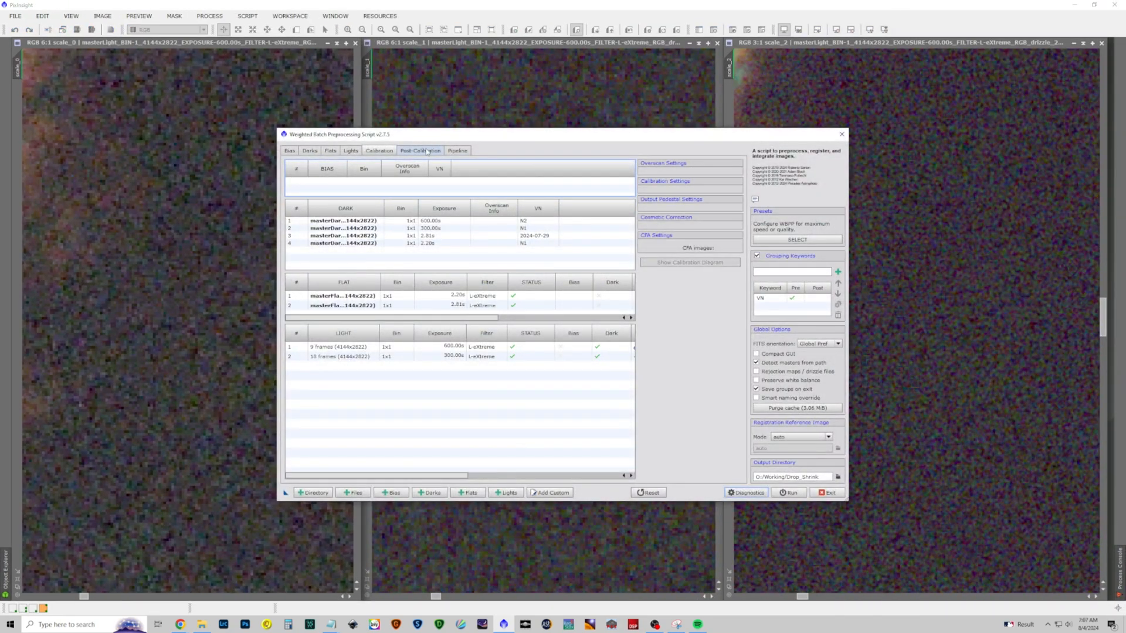
left_click(428, 152)
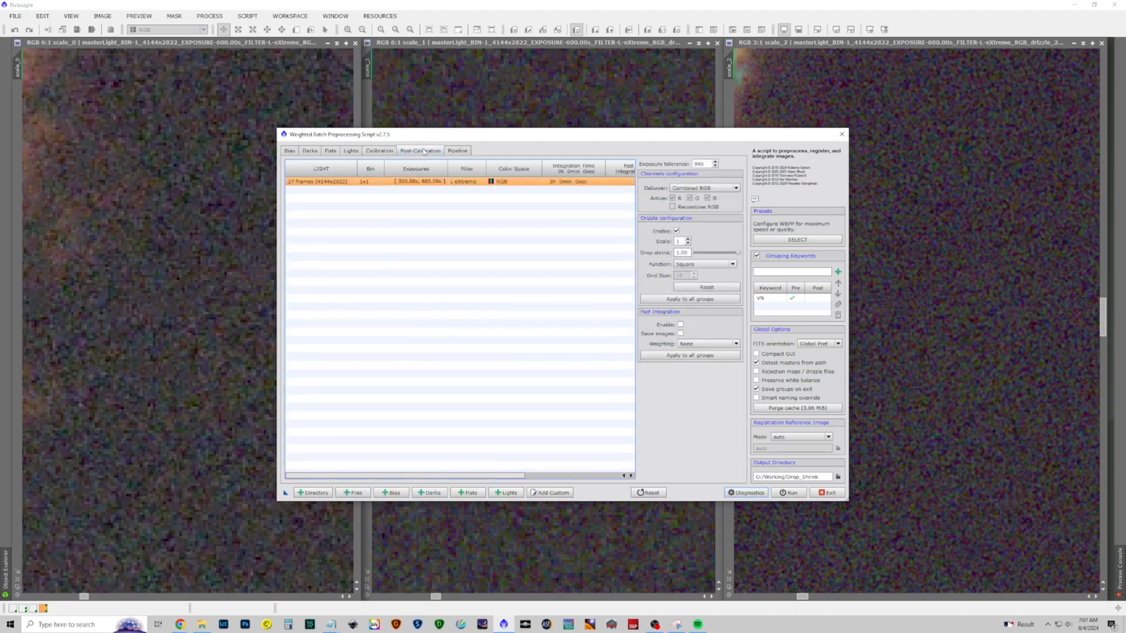
Toggle drizzle integration off and on for the light group, check its scale setting, and exit the script without running it
left_click(677, 231)
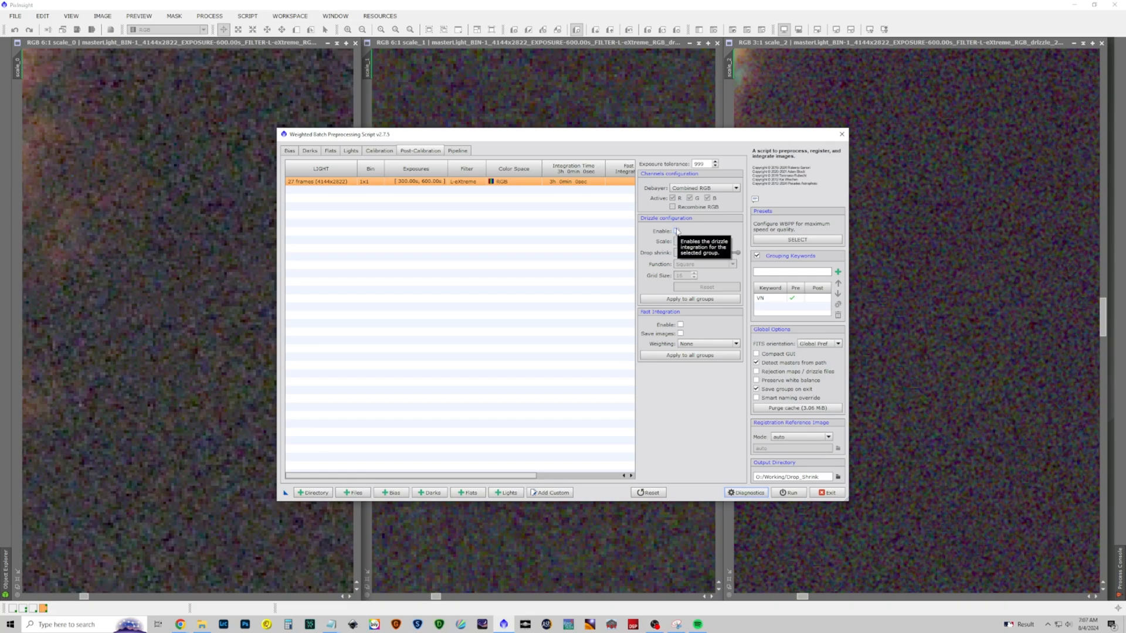
left_click(677, 232)
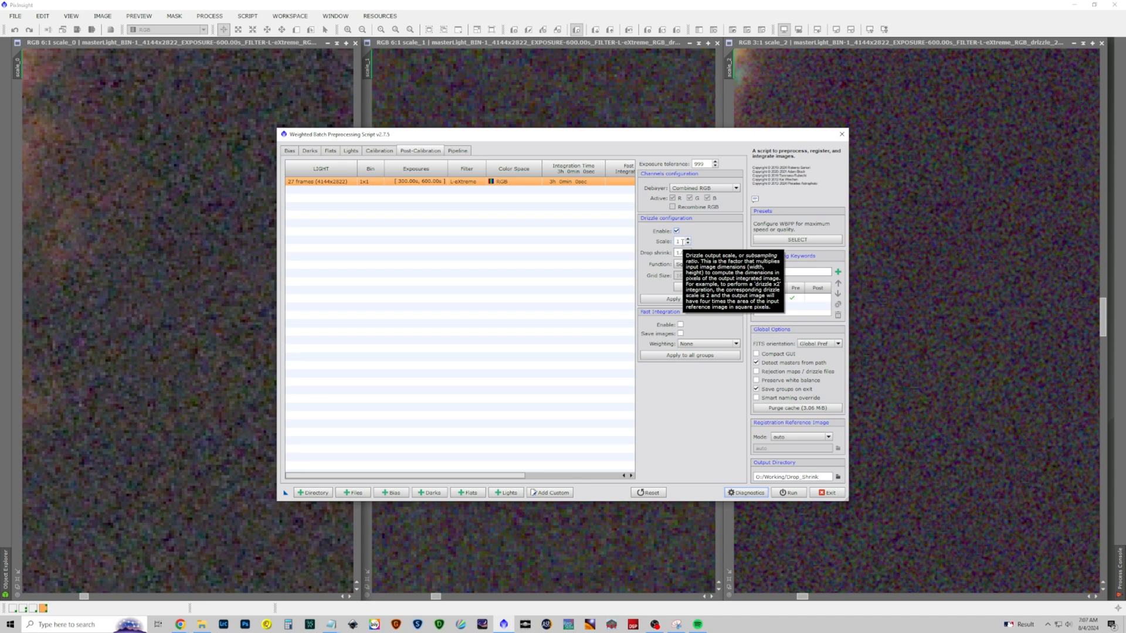
left_click(688, 240)
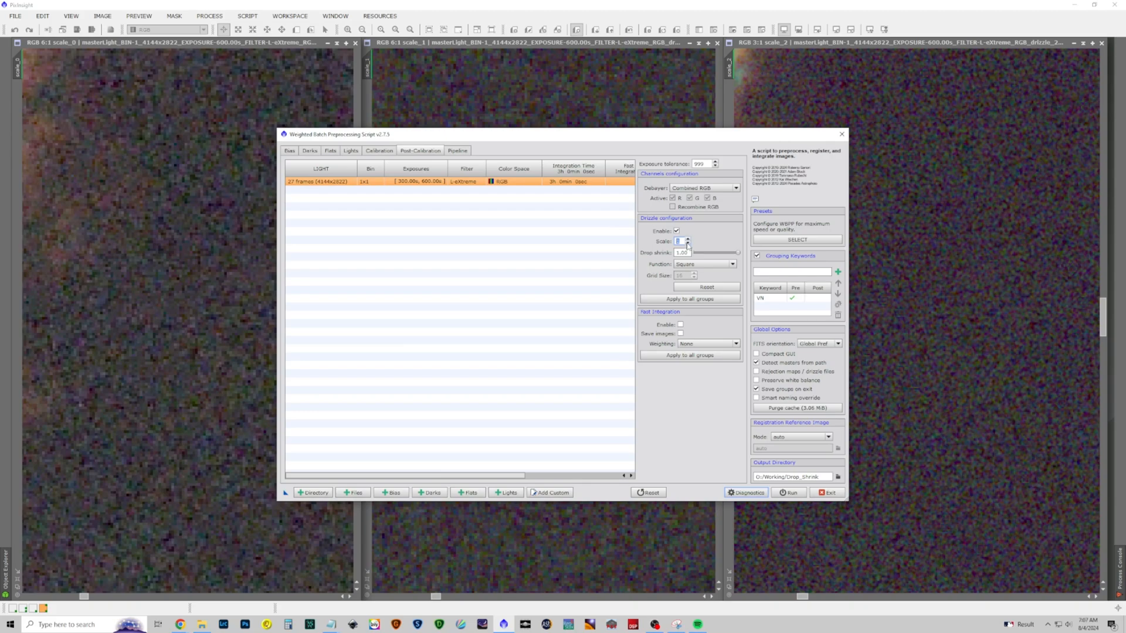
left_click(832, 494)
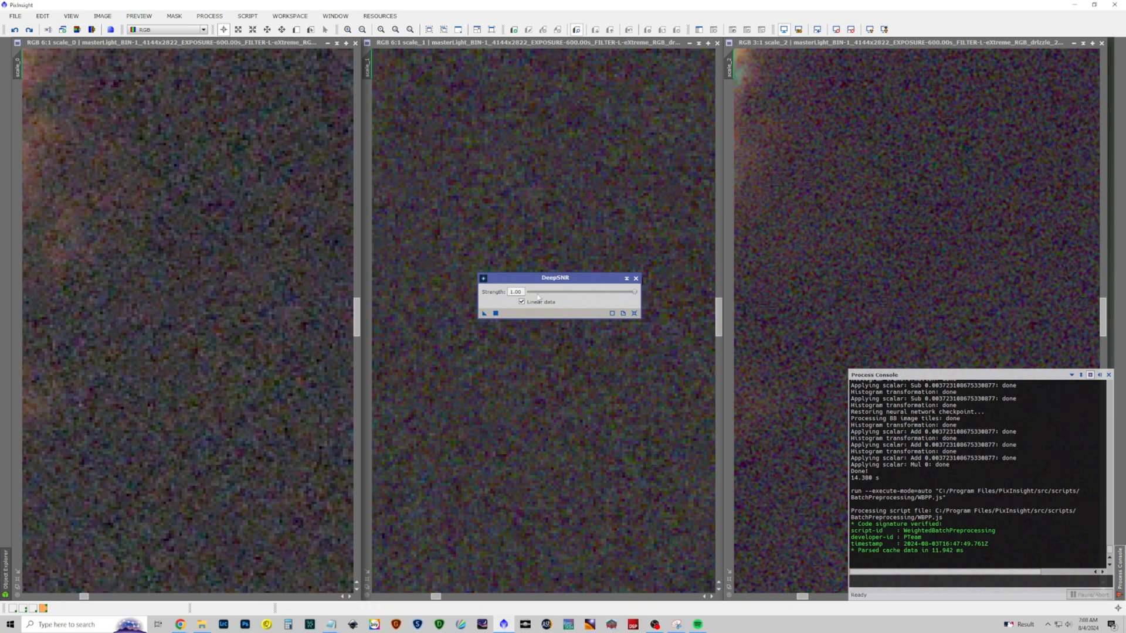
Denoise the scale_0 image with DeepSNR at strength 1.00 using the linear data option, and inspect the result up close
left_click_drag(556, 282, 483, 258)
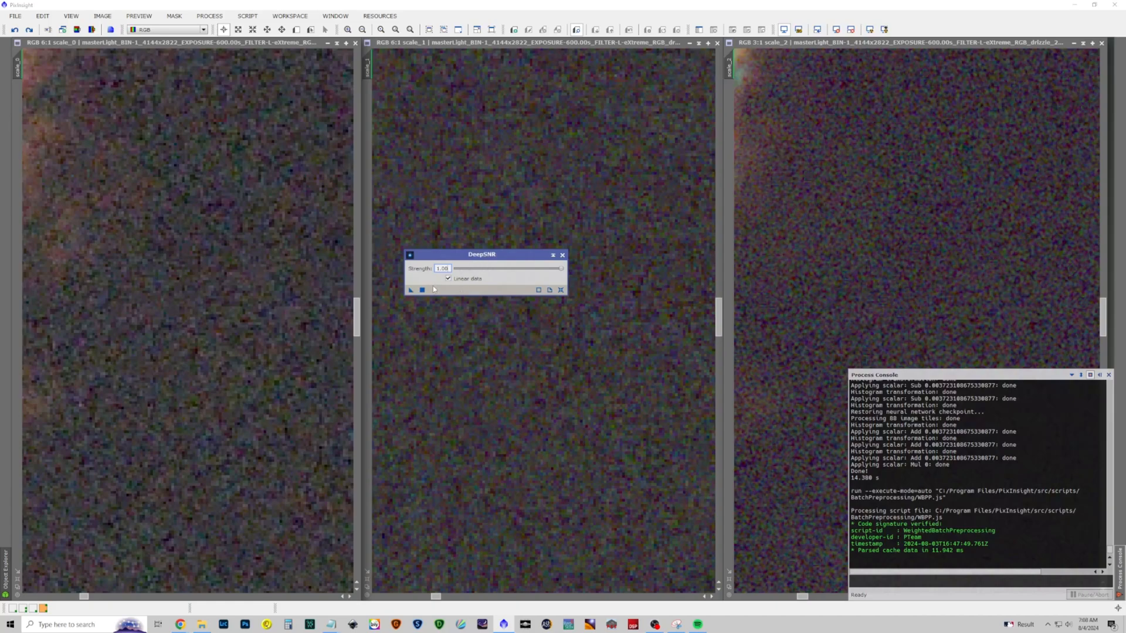
left_click_drag(410, 291, 158, 243)
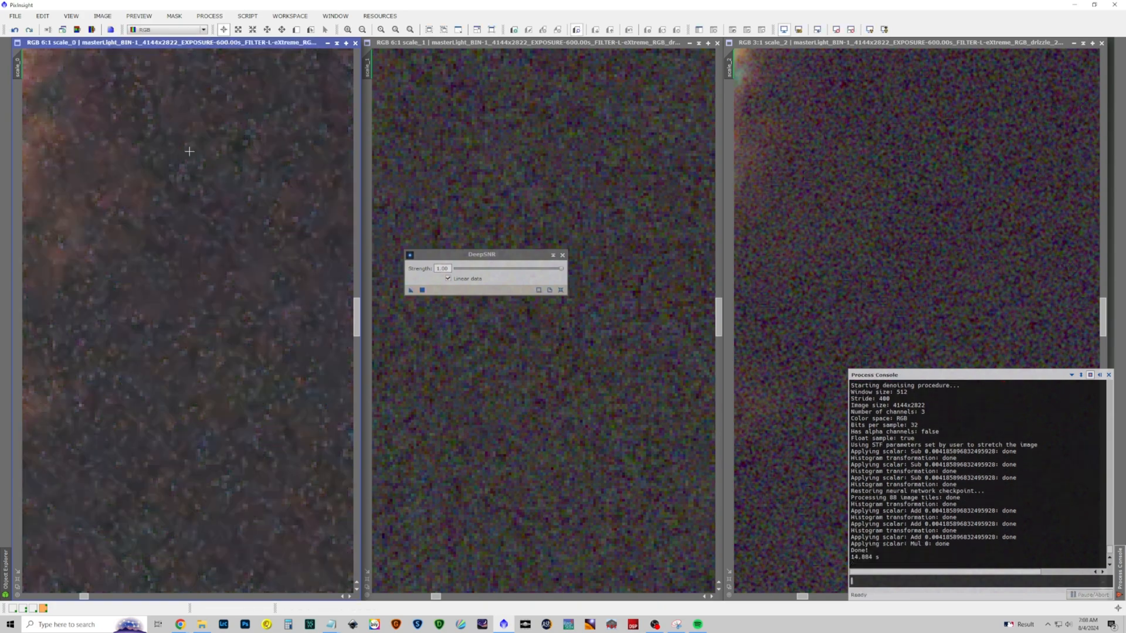
scroll(204, 236, "up", 5)
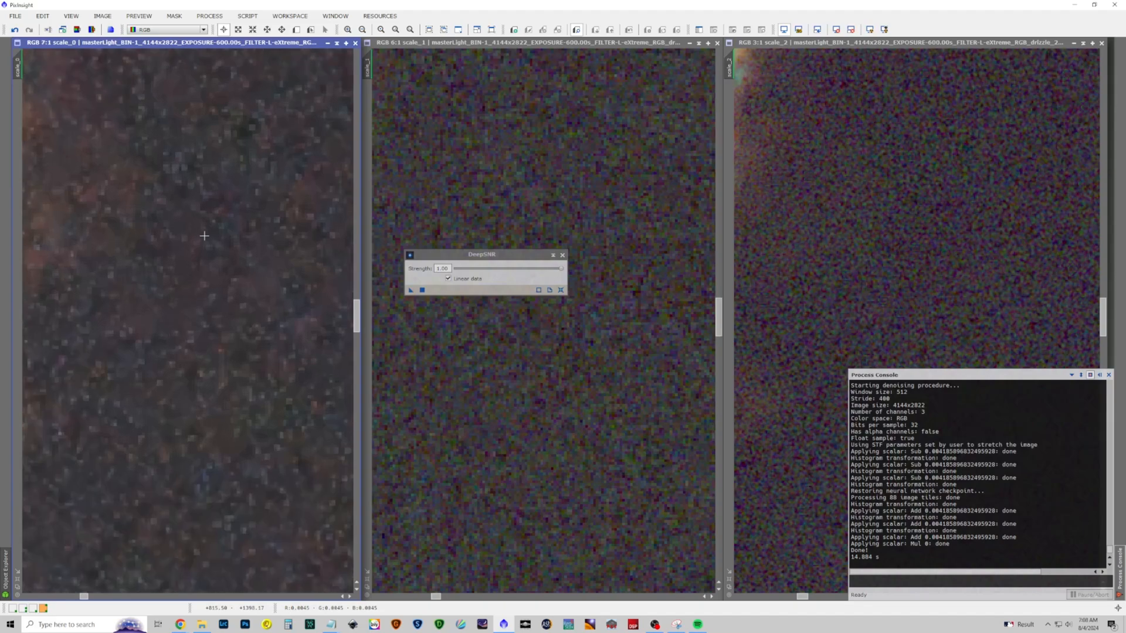
scroll(204, 236, "down", 1)
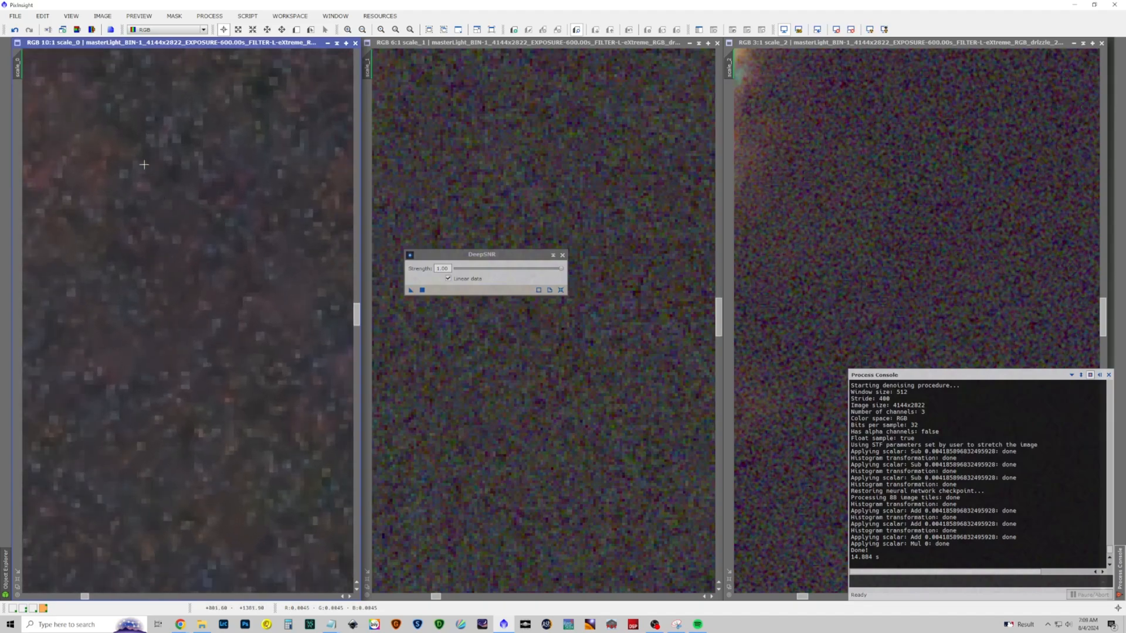
Match the magnification of the other images to scale_0 and denoise scale_2 with DeepSNR at strength 1.00
left_click_drag(18, 66, 727, 70)
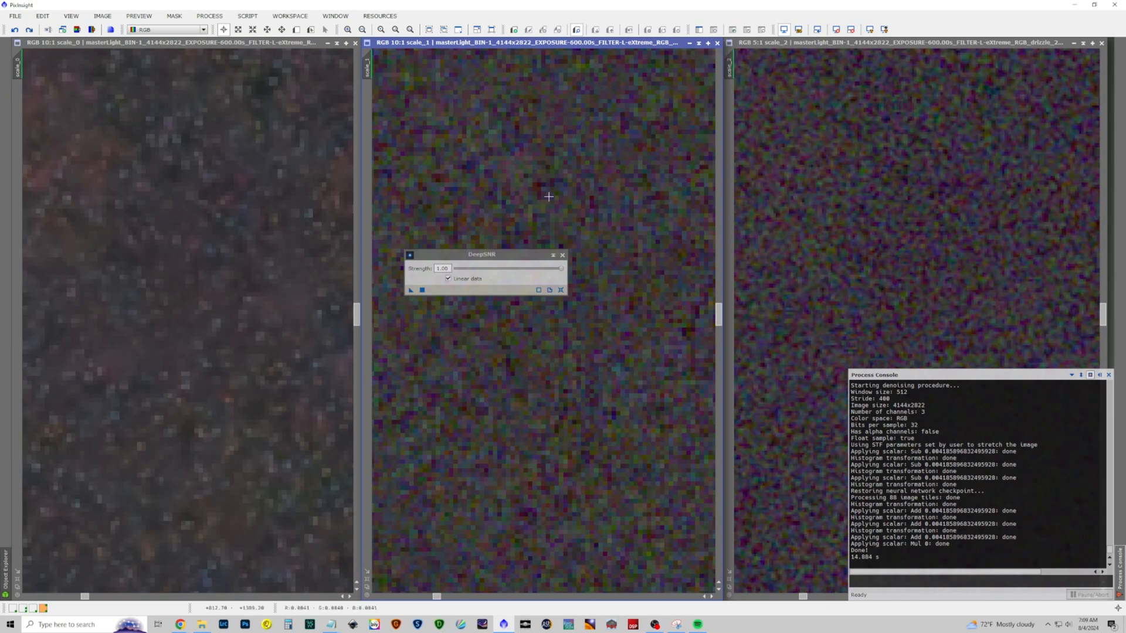
left_click_drag(499, 255, 610, 257)
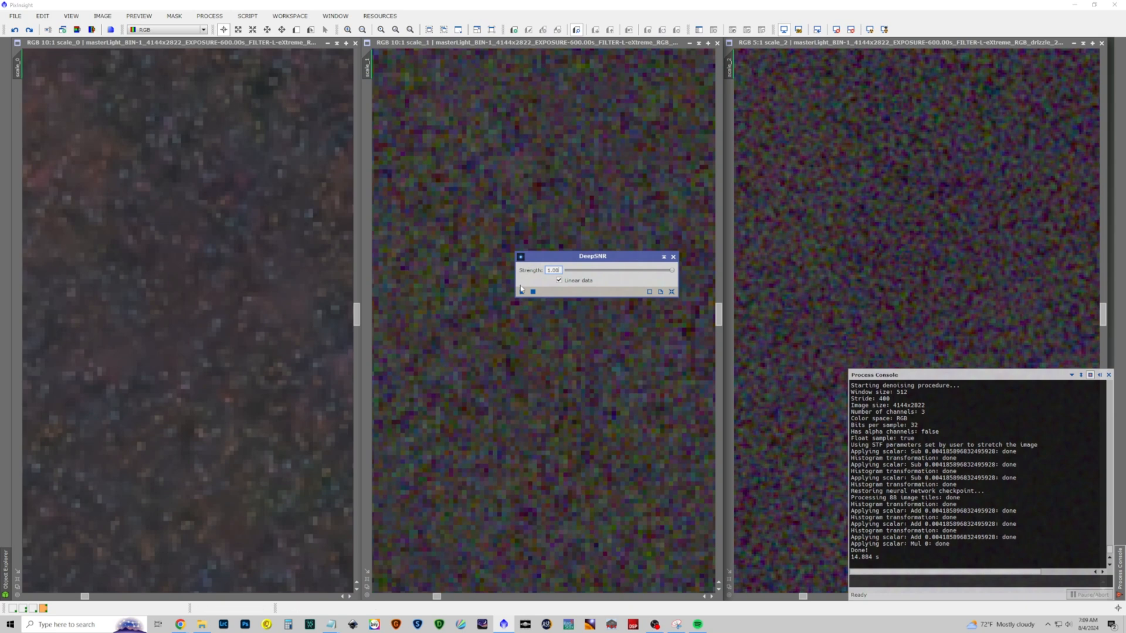
left_click_drag(520, 293, 859, 243)
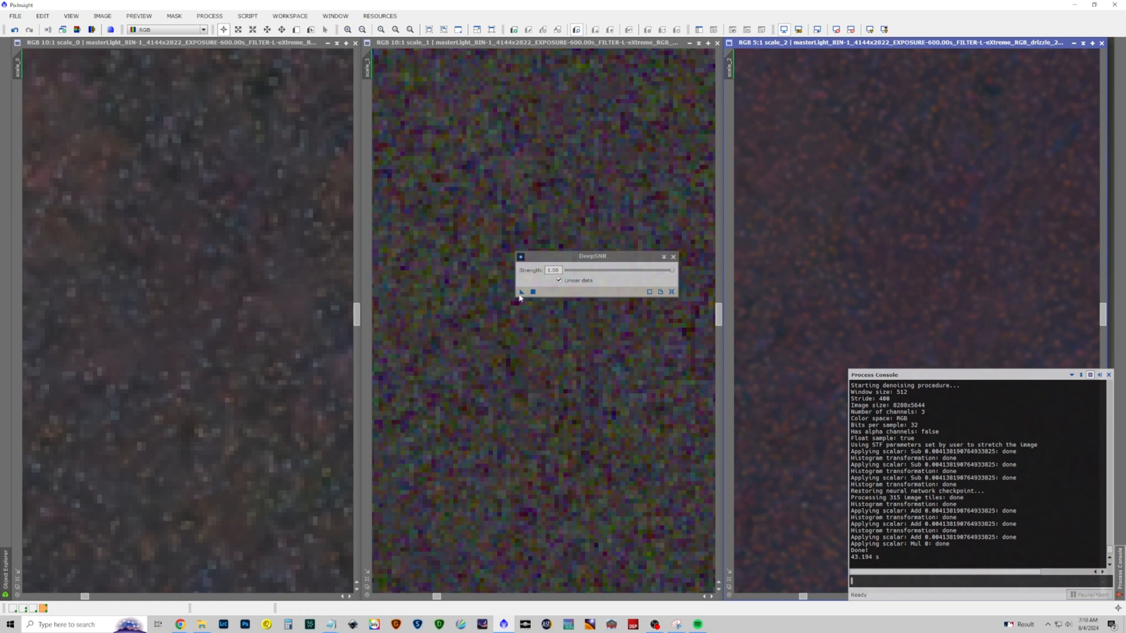
Denoise the scale_1 image with DeepSNR at strength 1.00 and close the process
left_click(558, 289)
left_click_drag(459, 288, 459, 287)
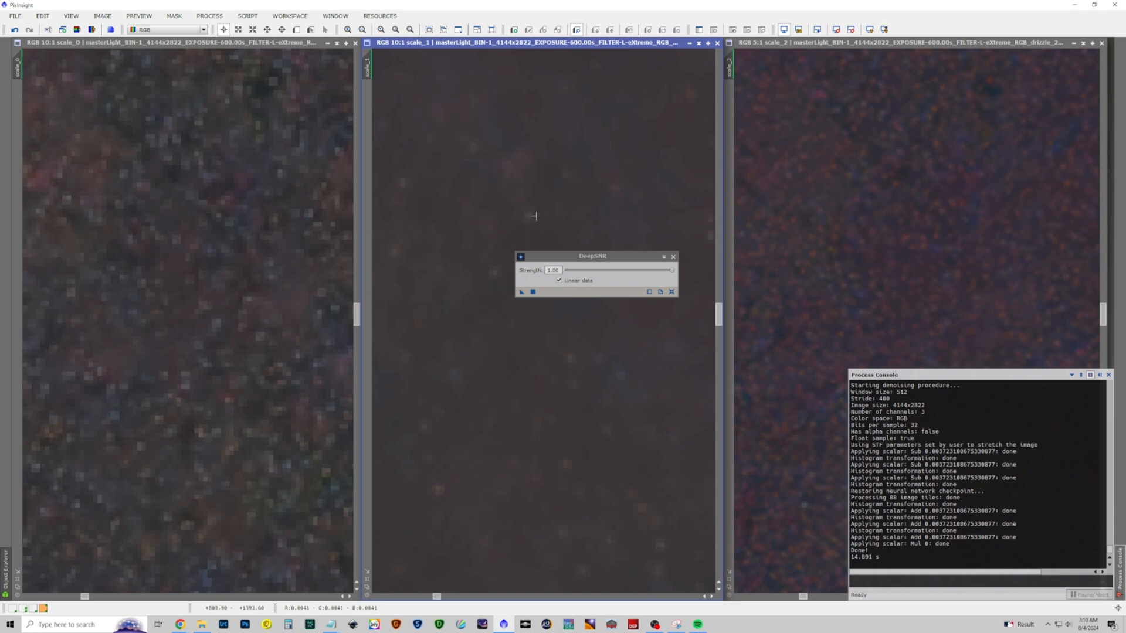
left_click(674, 257)
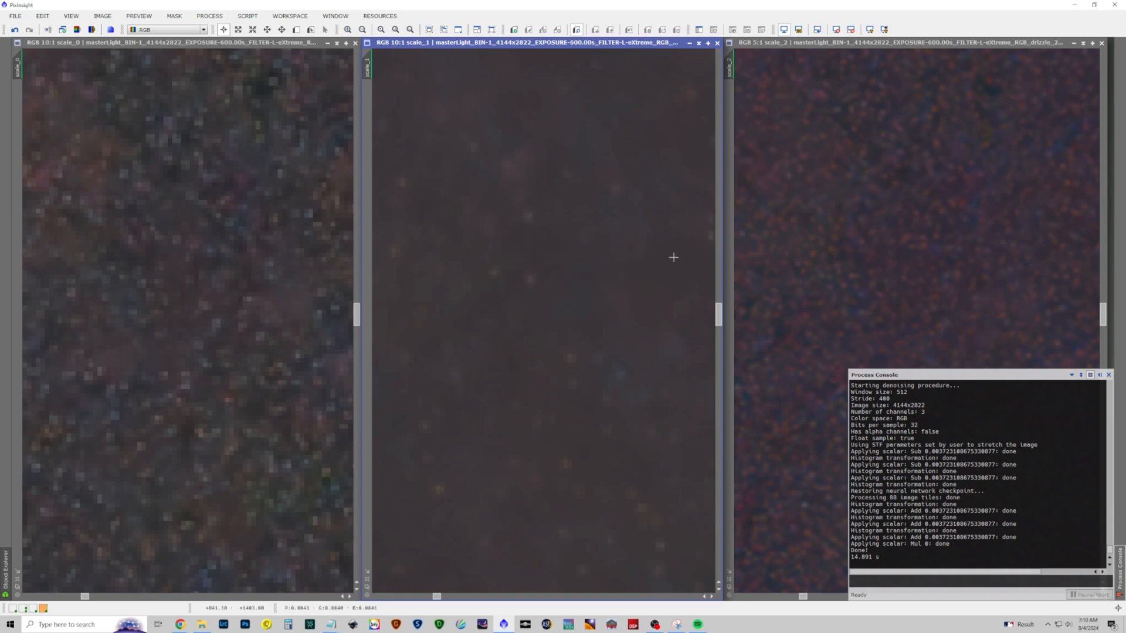
Remove the stars from the scale_1, scale_2 and scale_0 images with StarXTerminator, without generating star images
left_click(211, 20)
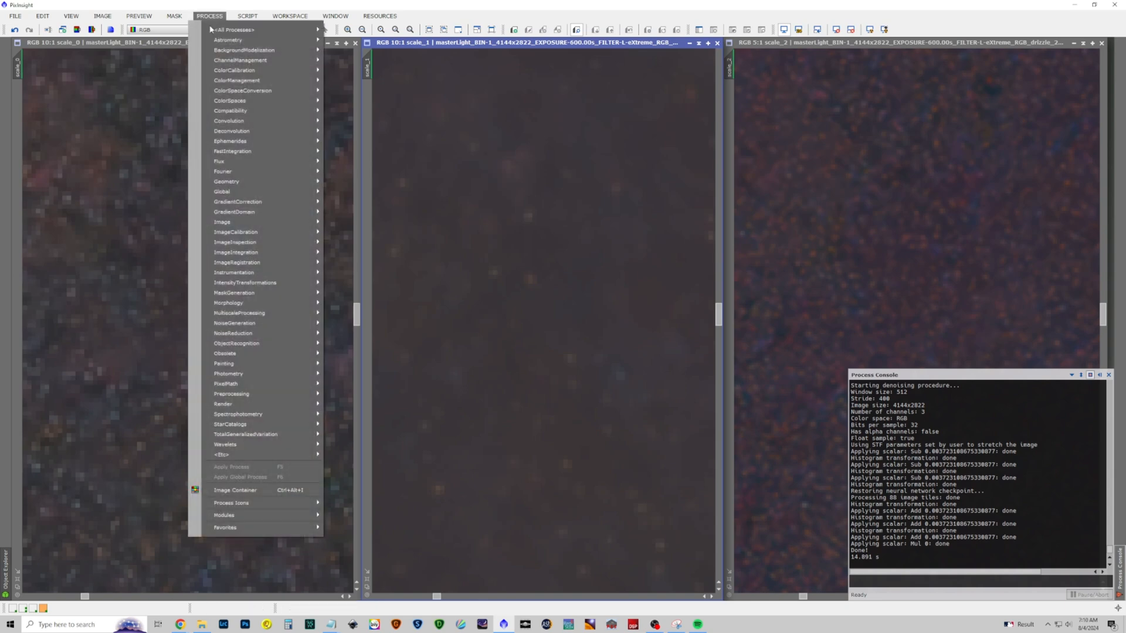
mouse_move(246, 30)
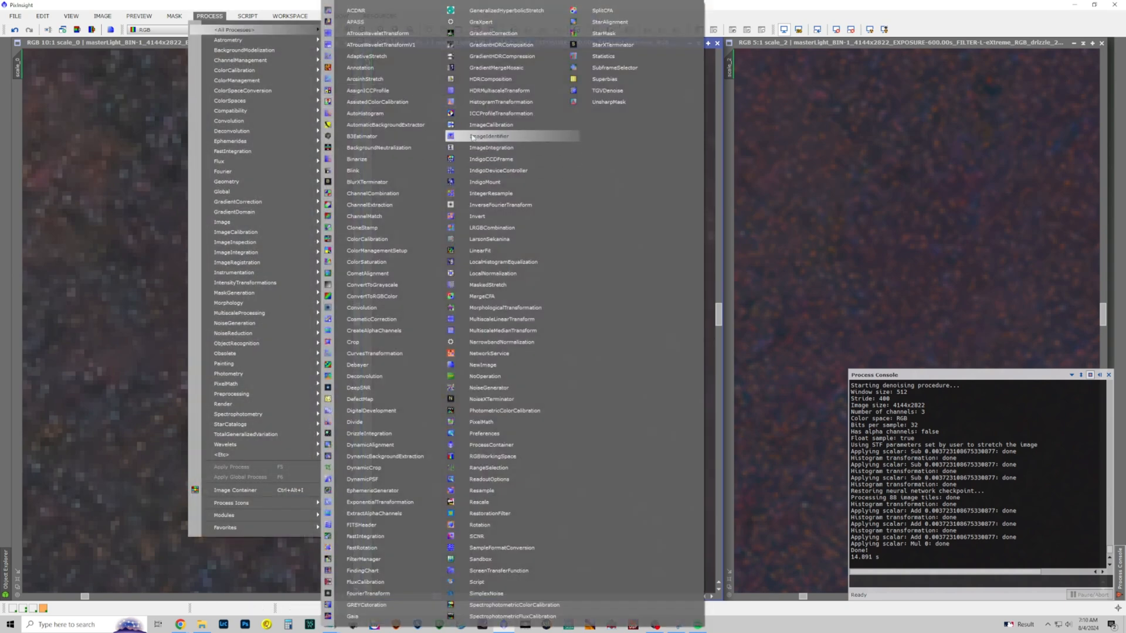
left_click(615, 47)
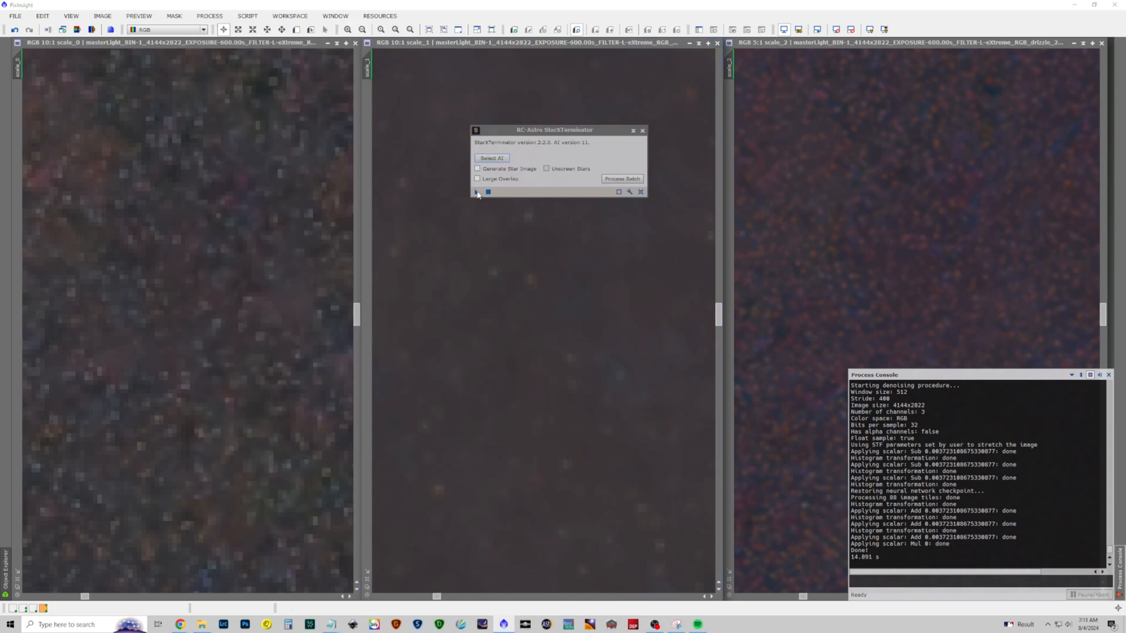
left_click(477, 192)
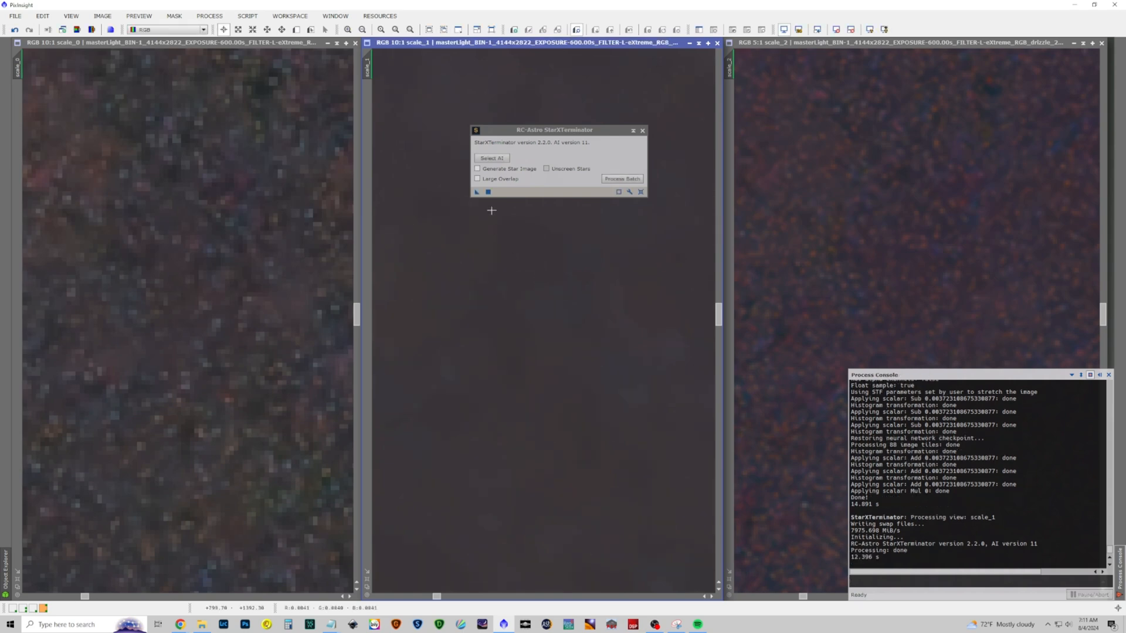
left_click_drag(476, 192, 816, 221)
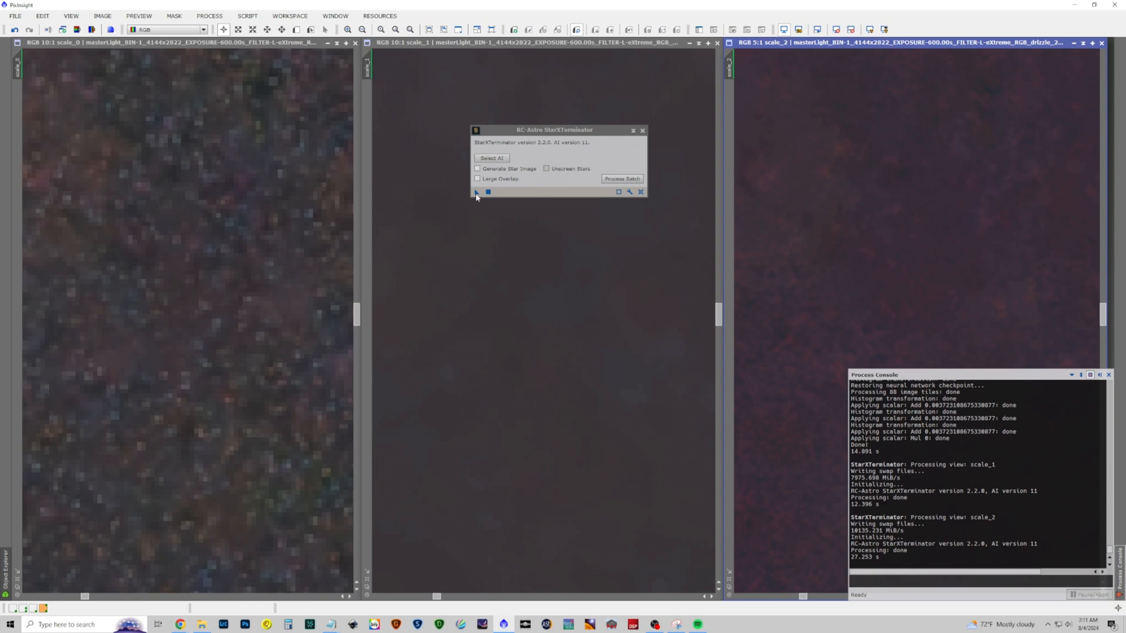
left_click_drag(476, 196, 239, 202)
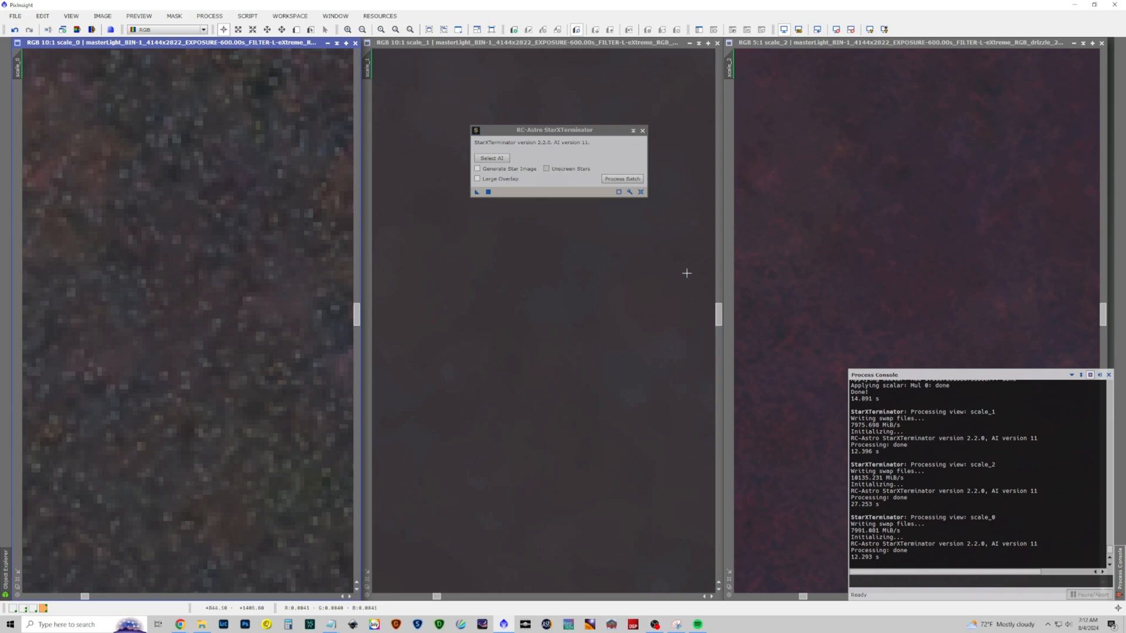
Examine the nebula and background of the starless scale_1 image at several magnifications
left_click(631, 250)
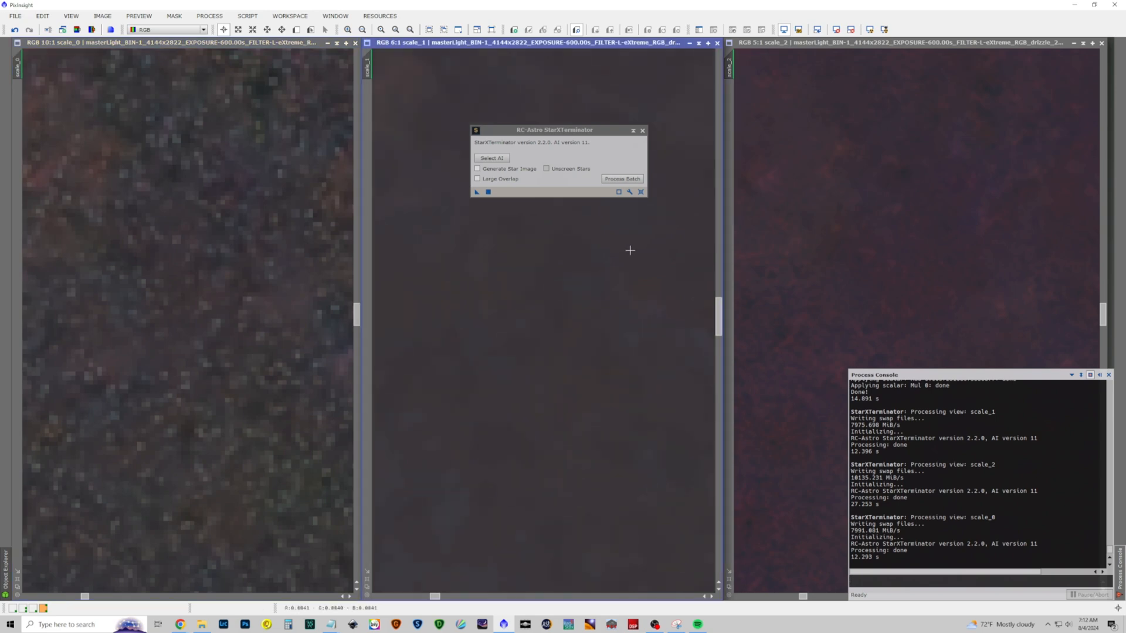
scroll(631, 249, "down", 10)
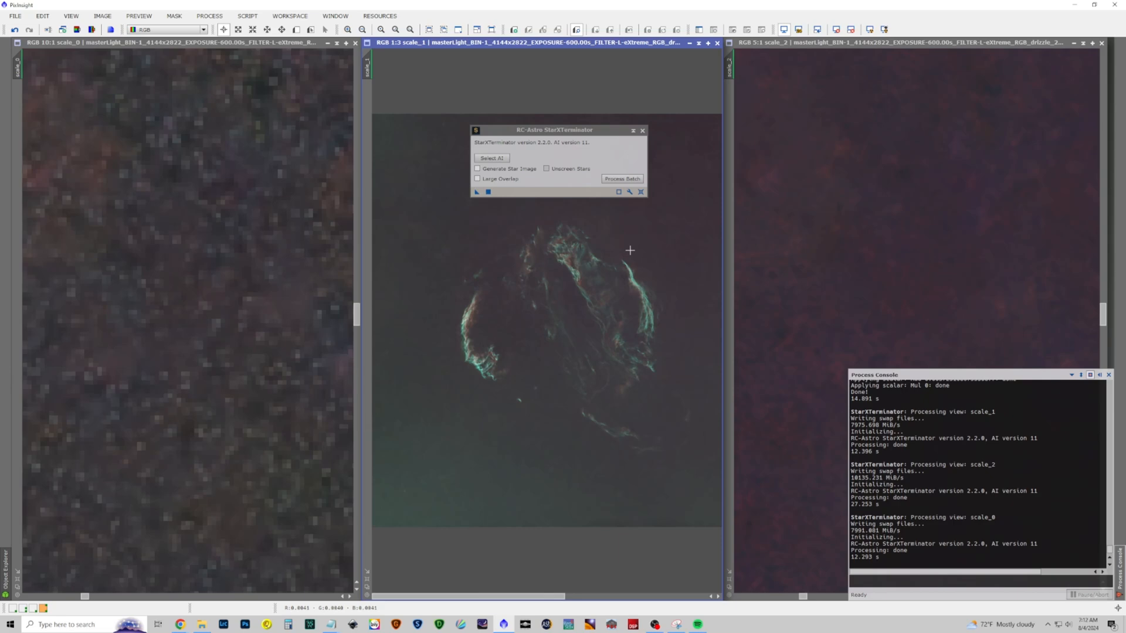
scroll(630, 250, "down", 1)
scroll(630, 249, "up", 2)
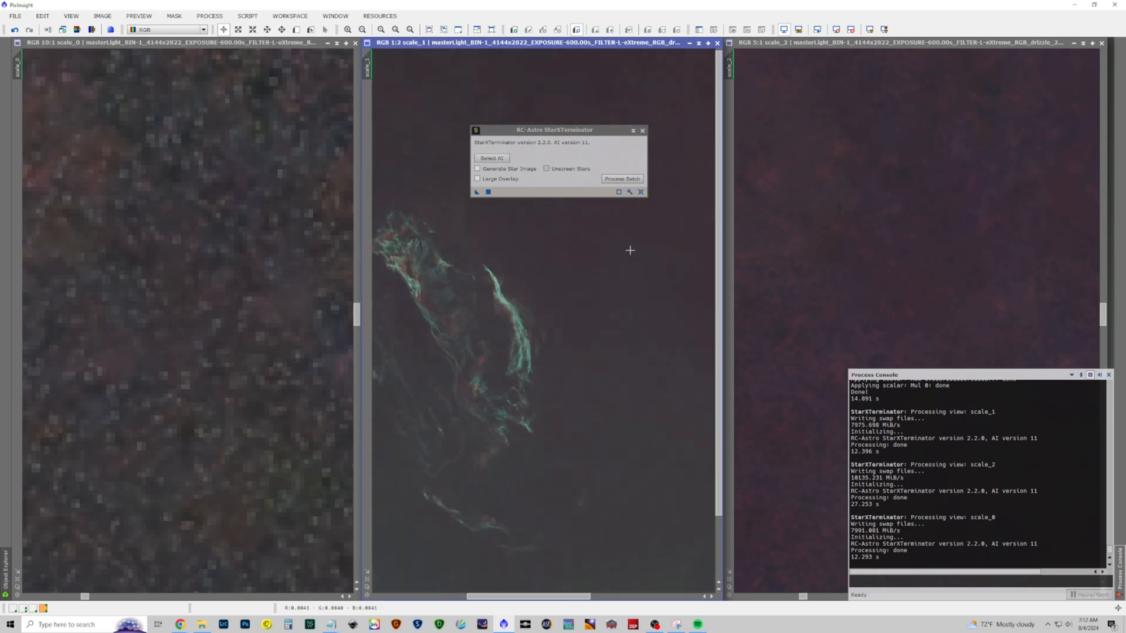
scroll(630, 250, "up", 2)
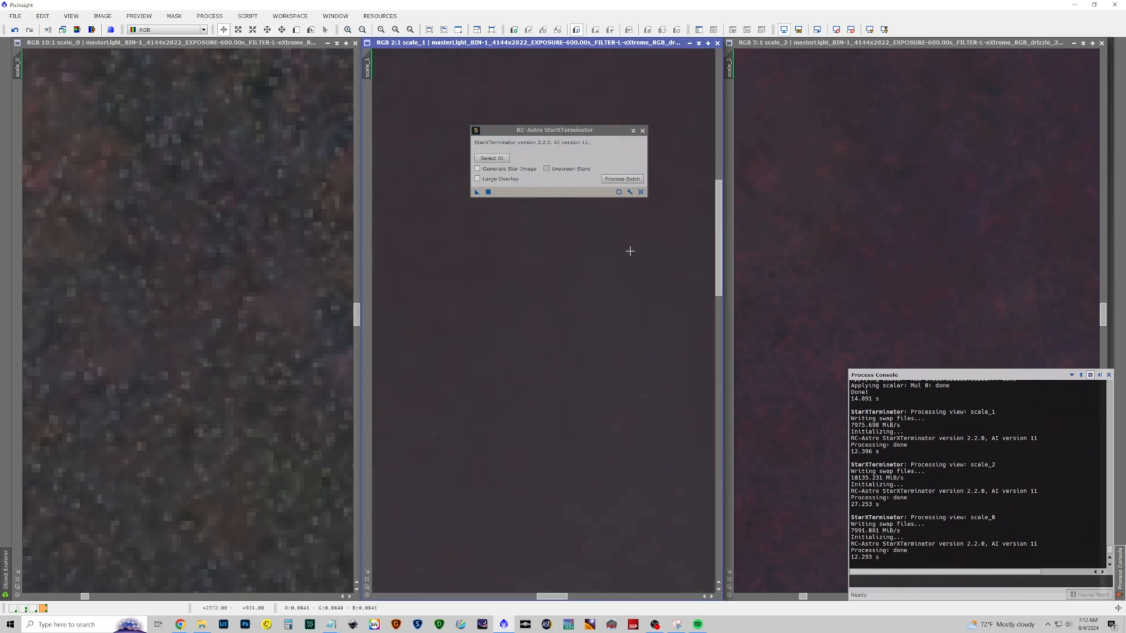
scroll(604, 266, "down", 3)
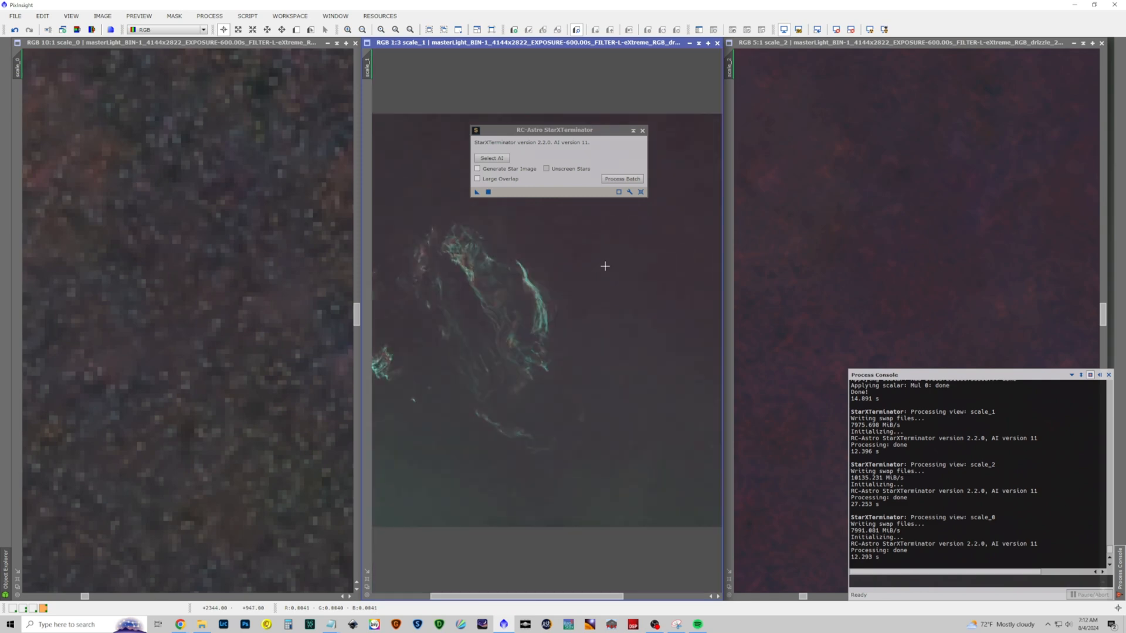
scroll(605, 237, "down", 3)
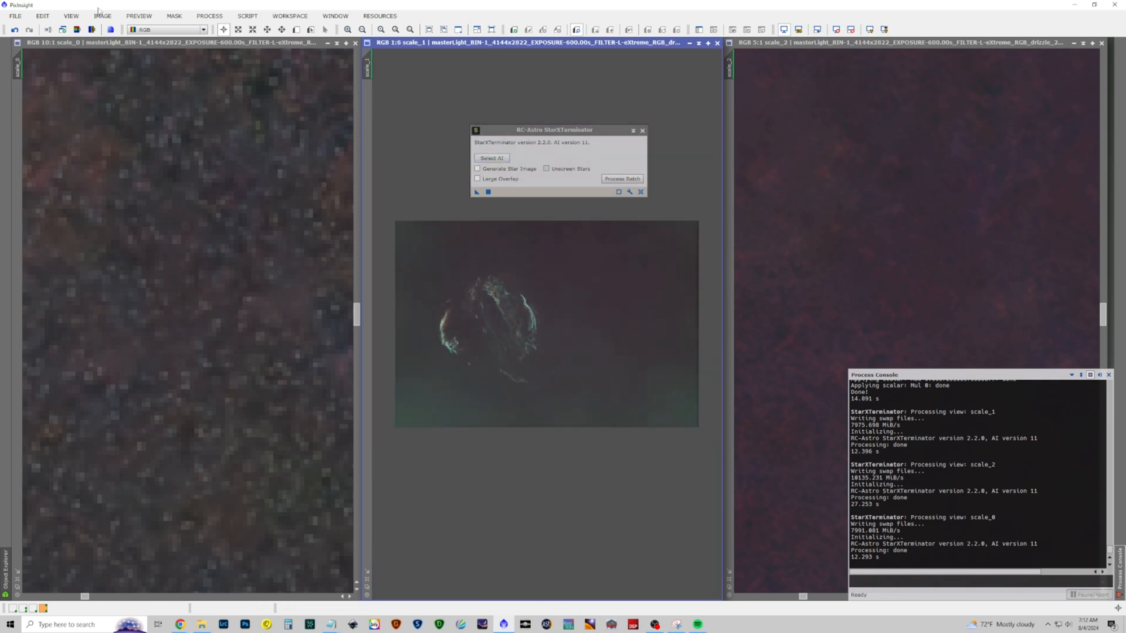